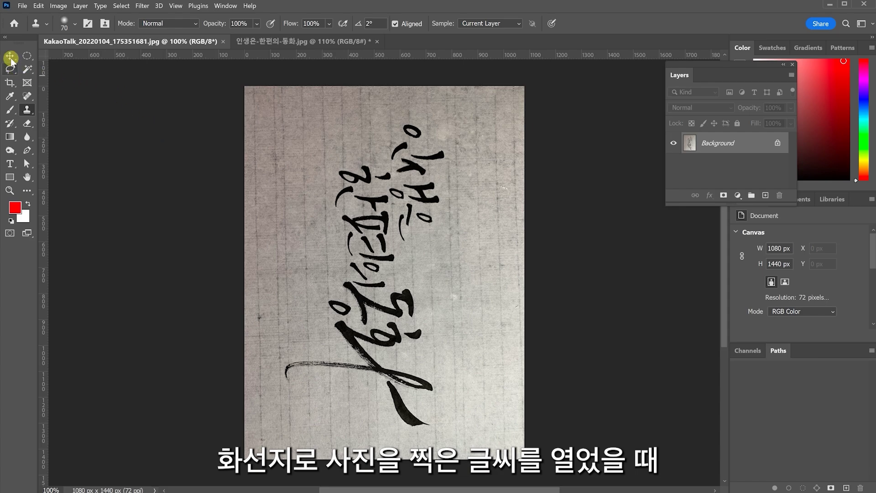
# Step: Rotate the whole calligraphy photo 90° counterclockwise so the lettering reads horizontally
pyautogui.click(10, 56)
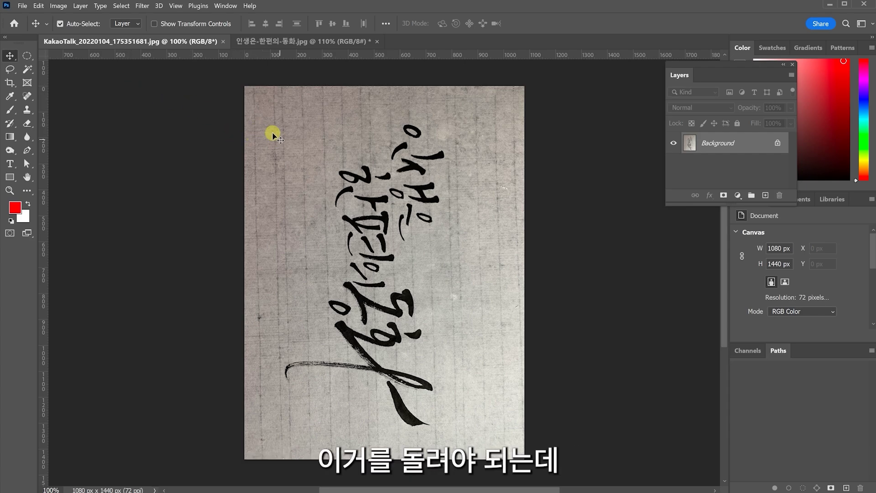
pyautogui.click(60, 7)
pyautogui.moveTo(87, 100)
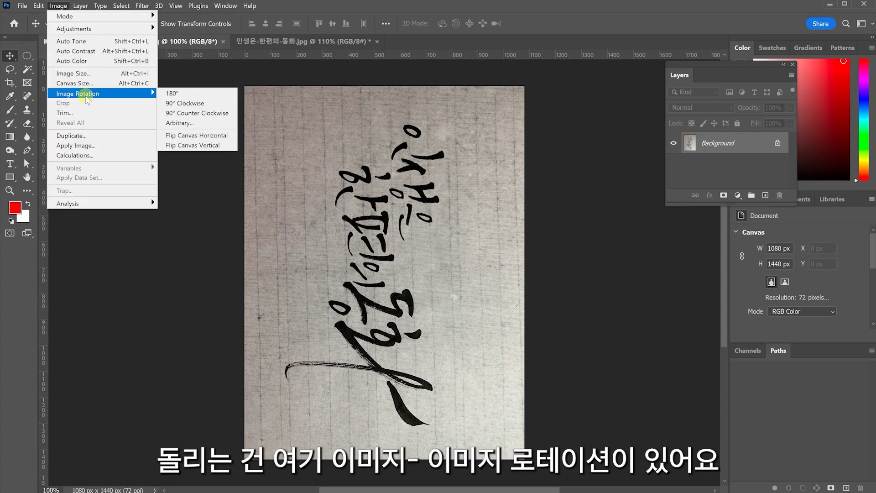
pyautogui.click(217, 114)
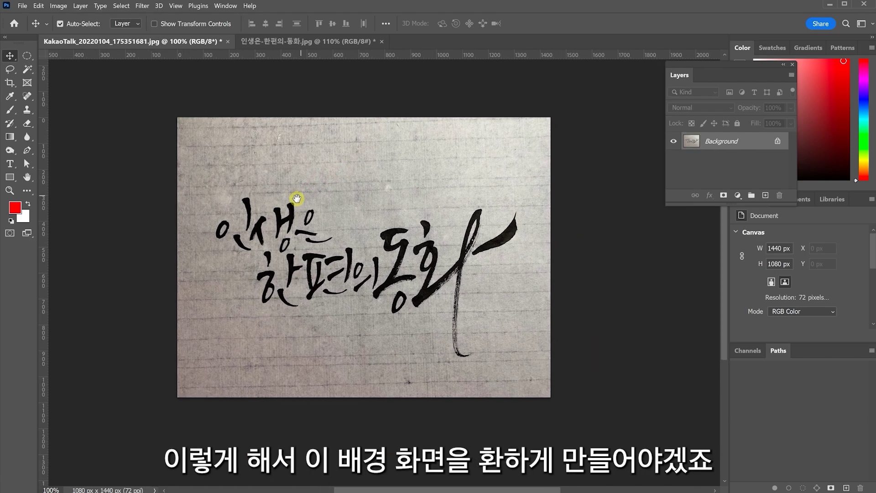
# Step: Apply a Levels adjustment with black input 49 and white input 91 to whiten the paper and darken the lettering
pyautogui.click(58, 6)
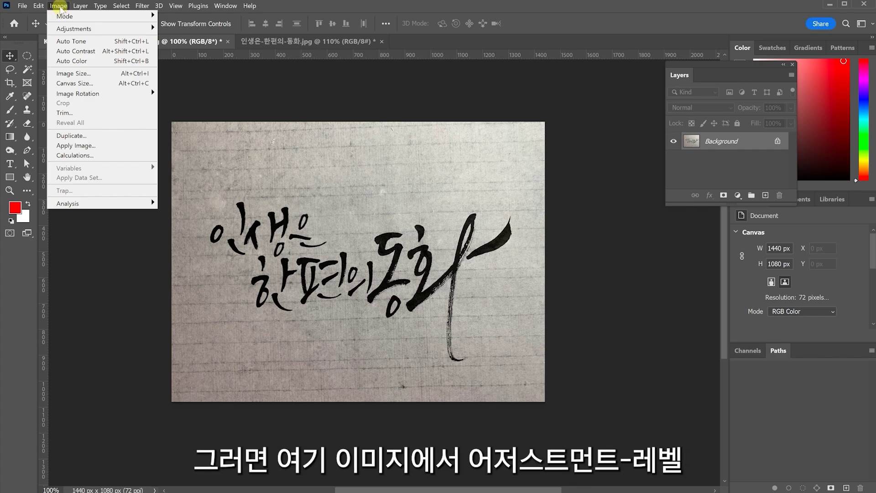
pyautogui.moveTo(73, 29)
pyautogui.click(185, 40)
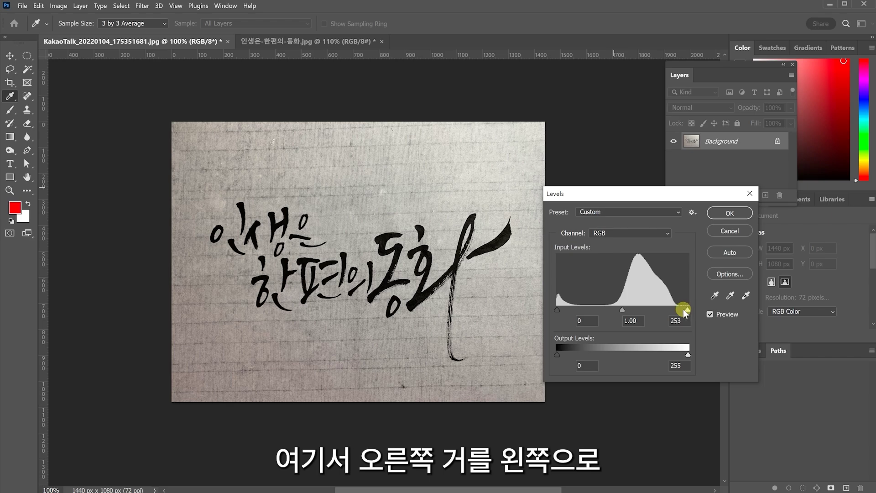
pyautogui.moveTo(685, 311); pyautogui.dragTo(614, 314)
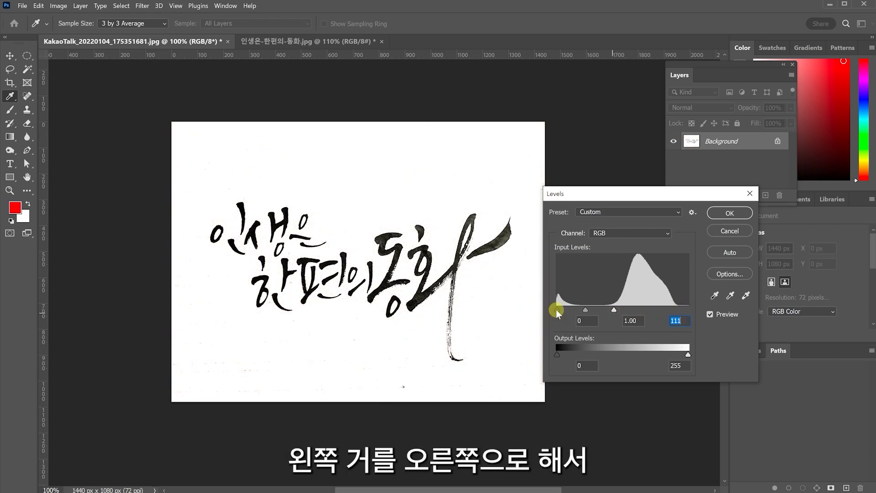
pyautogui.moveTo(557, 310); pyautogui.dragTo(580, 312)
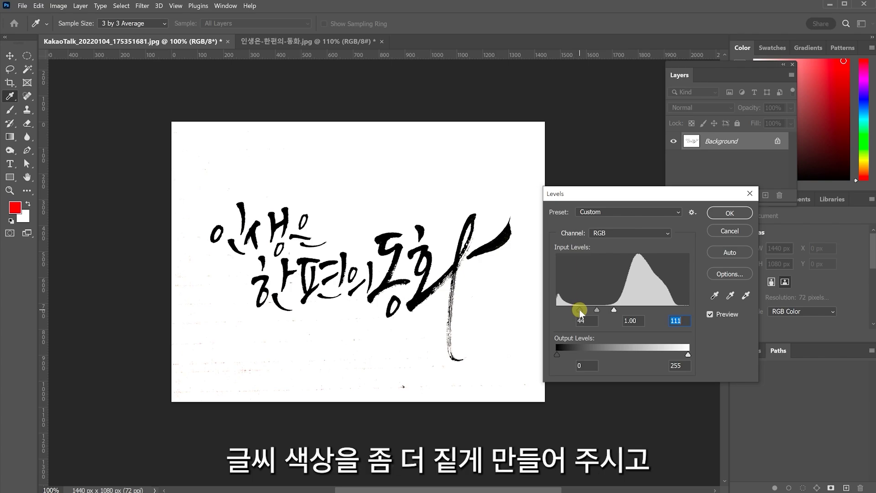
pyautogui.click(582, 312)
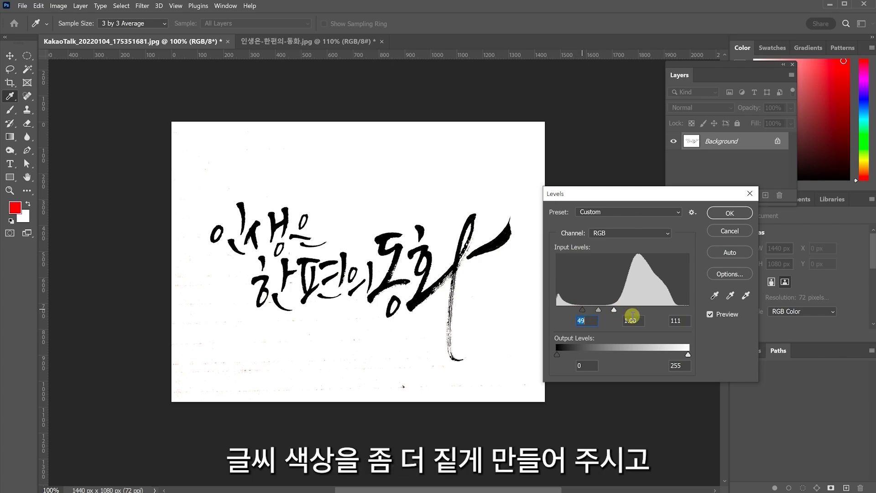
pyautogui.click(728, 213)
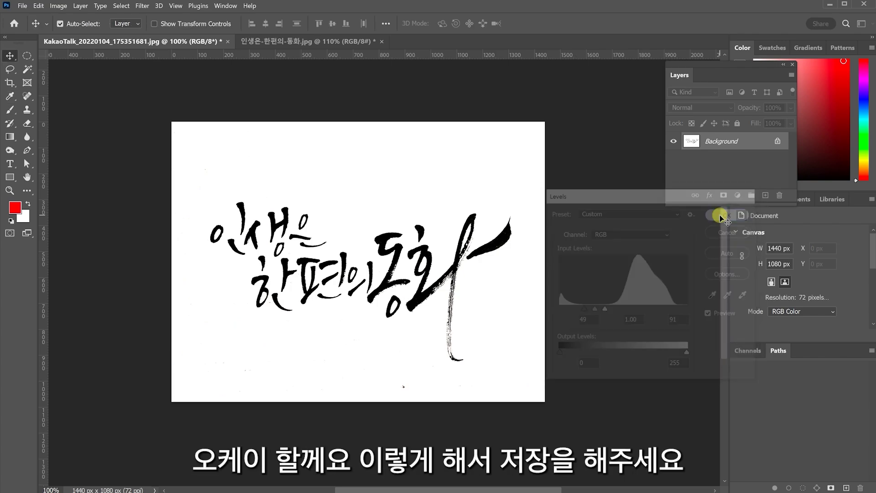
# Step: Export the cleaned lettering with Save for Web as a maximum-quality JPEG at 1440 × 1080 px
pyautogui.click(21, 6)
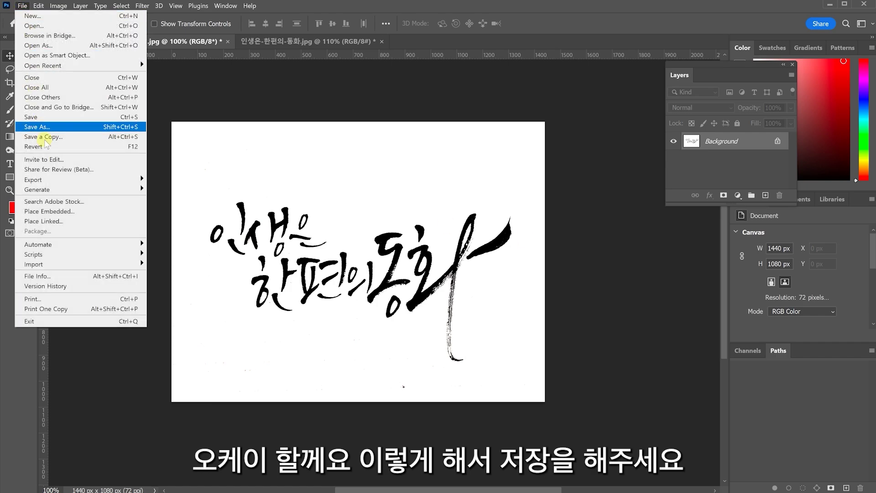
pyautogui.click(67, 181)
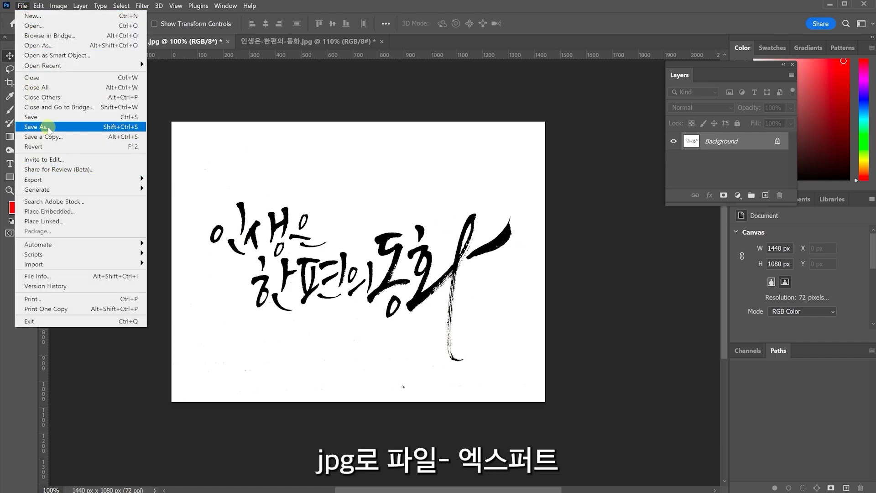
pyautogui.moveTo(62, 181)
pyautogui.click(188, 214)
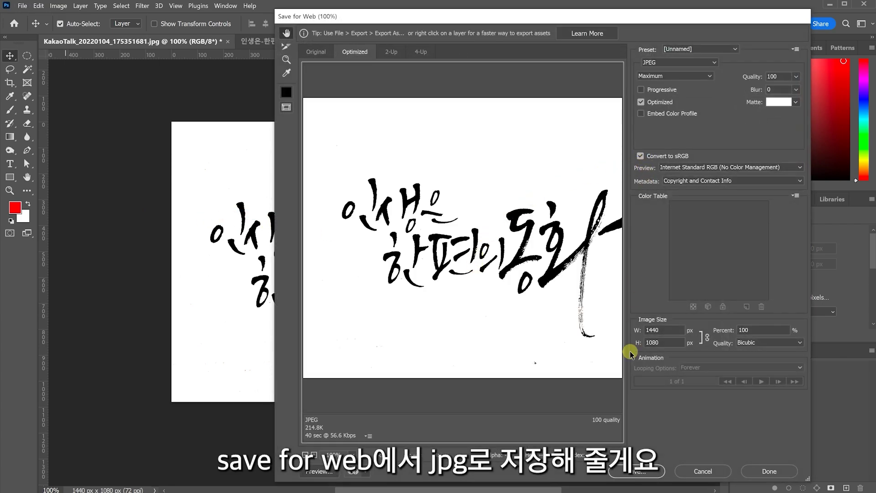
pyautogui.click(637, 470)
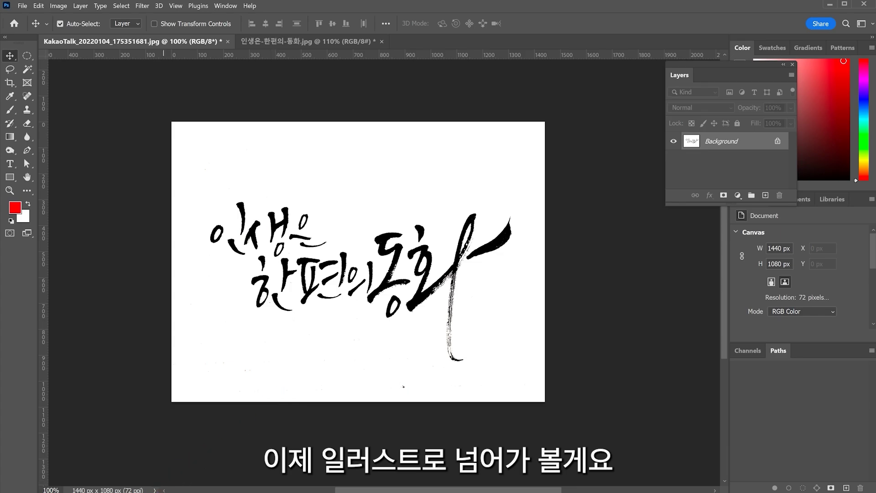
# Step: Switch to Illustrator and move the semi-transparent white square frame off the blue background image to the empty area beside it
pyautogui.click(114, 474)
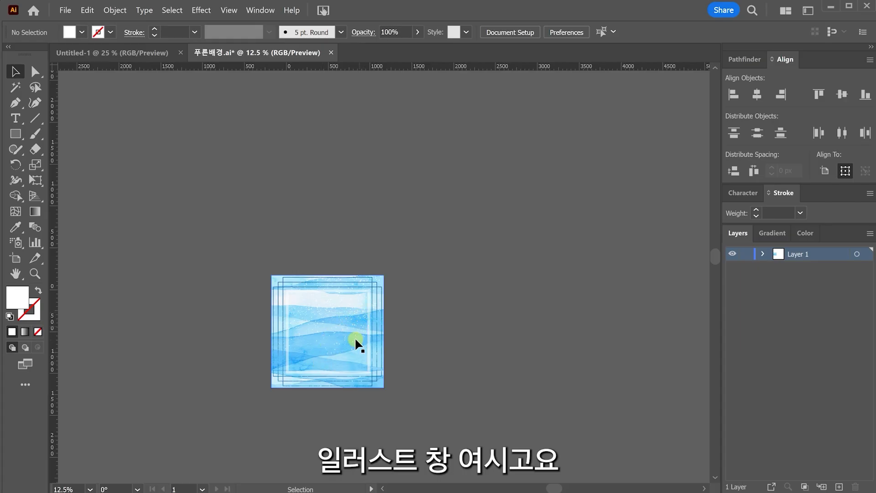
pyautogui.moveTo(340, 368); pyautogui.dragTo(347, 277)
pyautogui.scroll(2, 347, 279)
pyautogui.moveTo(324, 240); pyautogui.dragTo(330, 298)
pyautogui.click(417, 260)
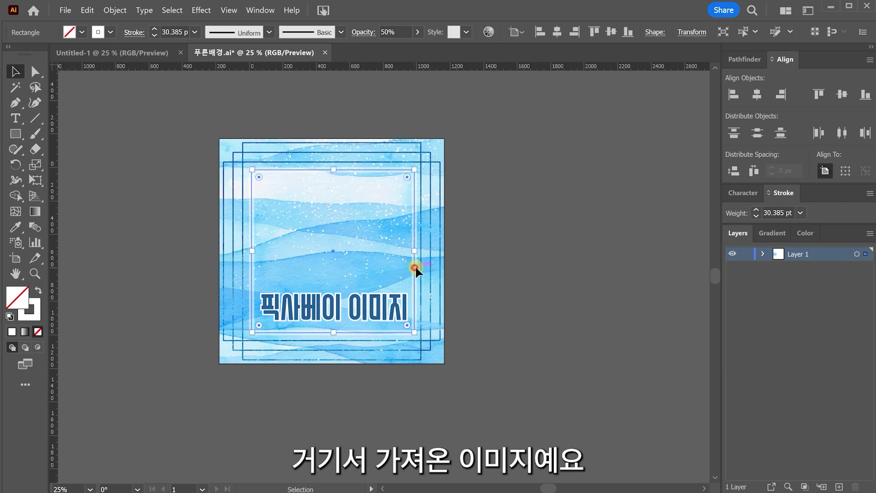
pyautogui.moveTo(416, 266); pyautogui.dragTo(677, 263)
pyautogui.click(287, 236)
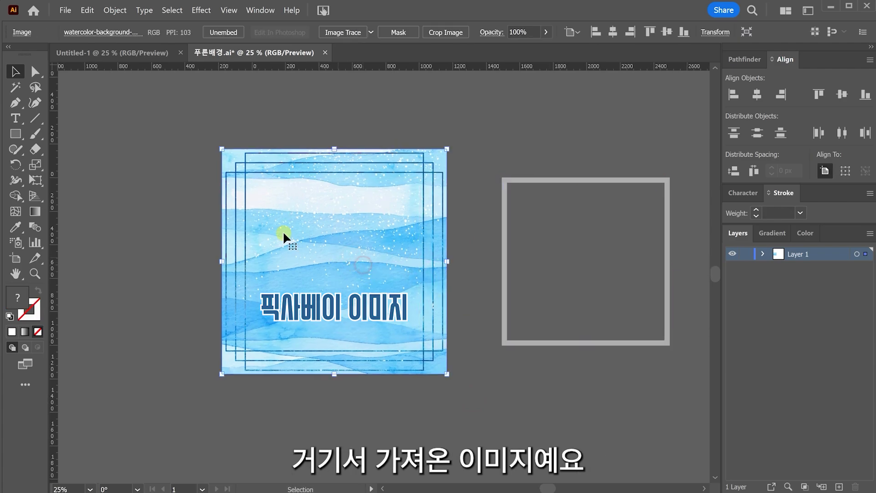
# Step: Place the file 글씨.jpg at its original size over the blue background
pyautogui.click(64, 10)
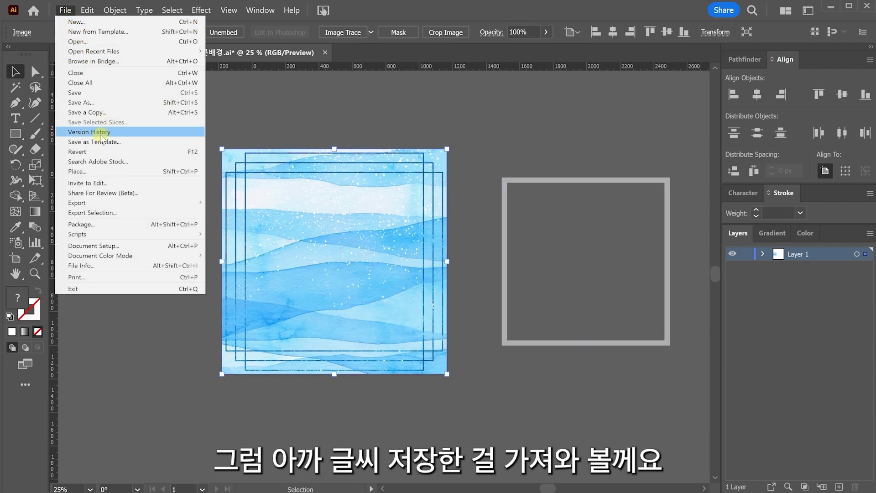
pyautogui.click(90, 172)
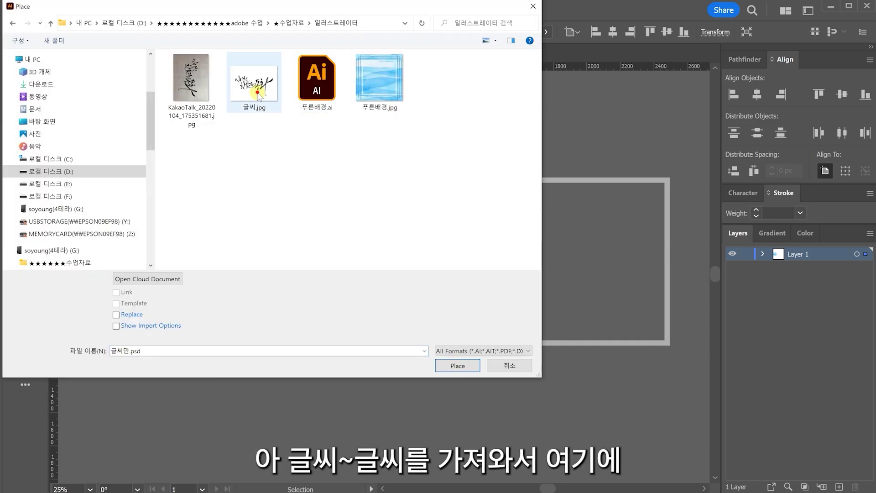
pyautogui.doubleClick(255, 85)
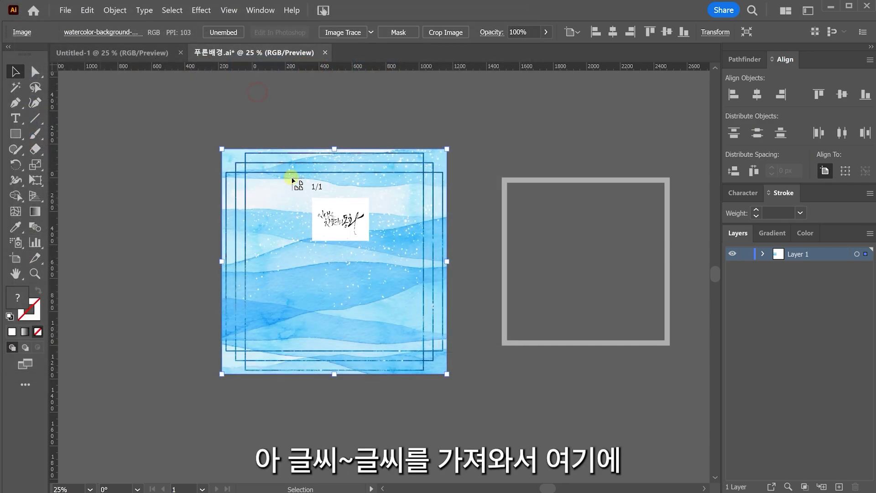
pyautogui.click(262, 217)
pyautogui.moveTo(256, 212); pyautogui.dragTo(260, 189)
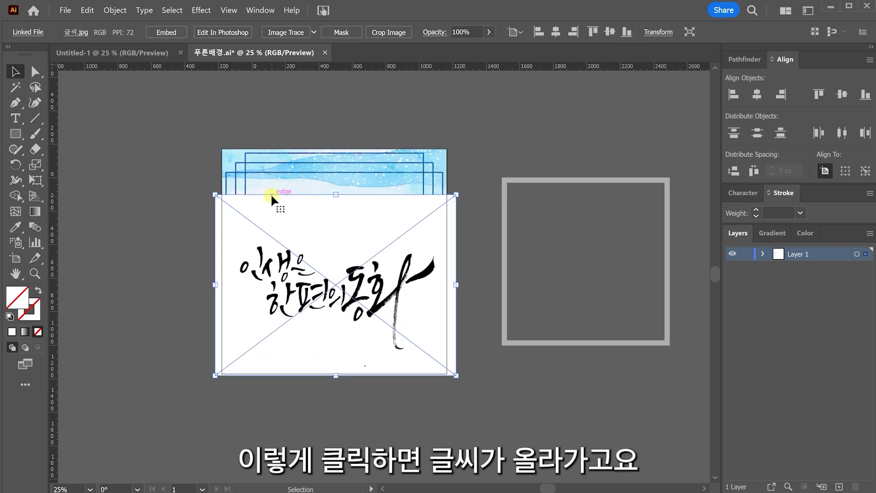
# Step: Embed the placed lettering image and move it to the empty area above the blue background
pyautogui.click(170, 35)
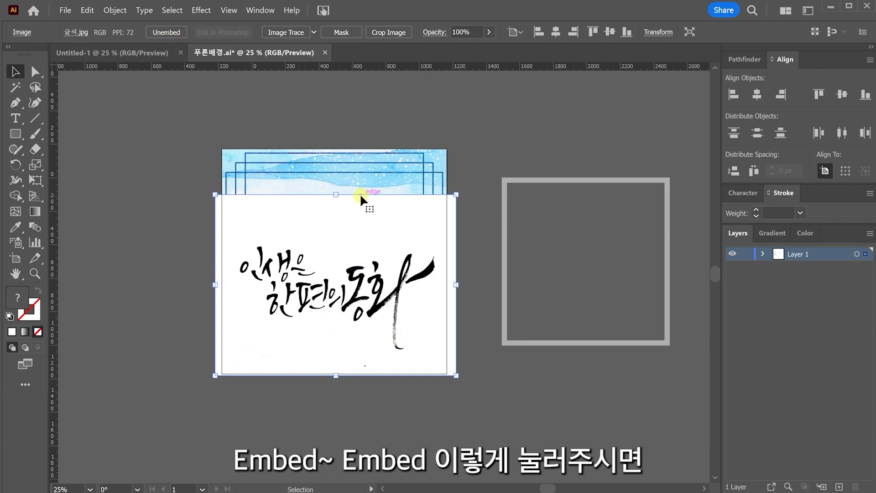
pyautogui.moveTo(312, 240)
pyautogui.mouseDown()
pyautogui.moveTo(420, 248)
pyautogui.moveTo(429, 192)
pyautogui.moveTo(292, 207)
pyautogui.moveTo(319, 238)
pyautogui.mouseUp()
pyautogui.hotkey('ctrl', '-')
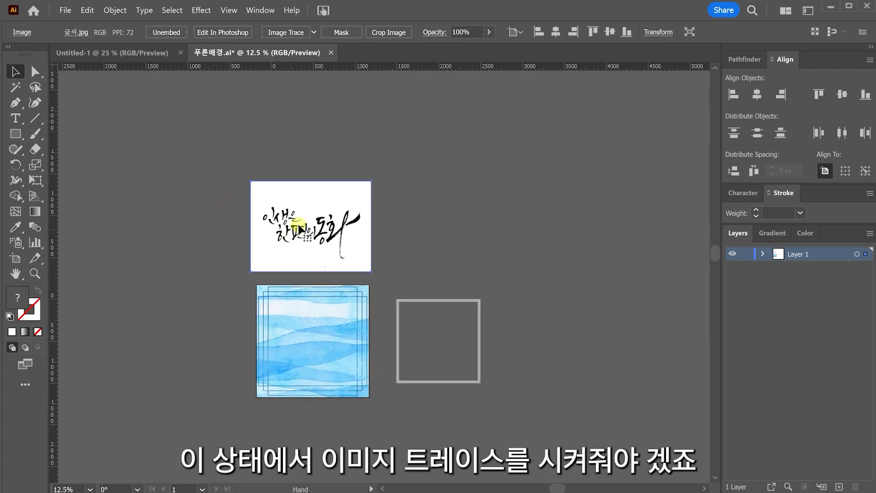
pyautogui.hotkey('ctrl', '+')
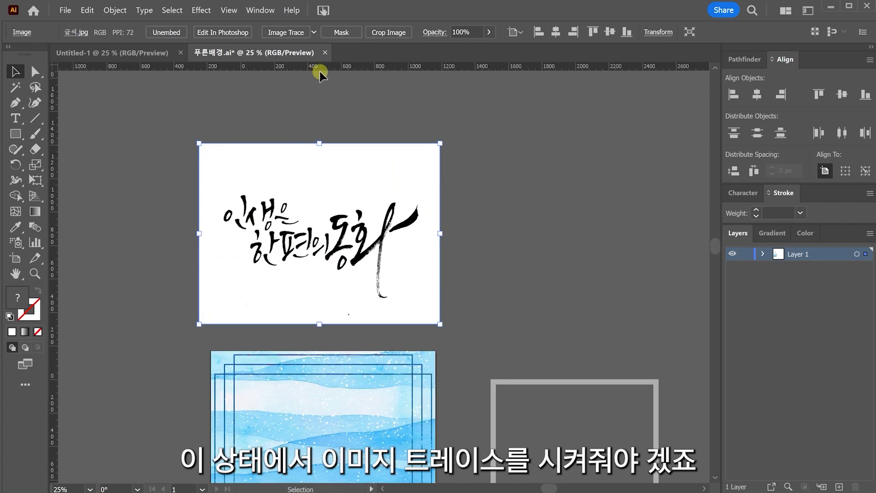
# Step: Trace the lettering image with the Sketched Art preset and expand the tracing into paths
pyautogui.click(314, 33)
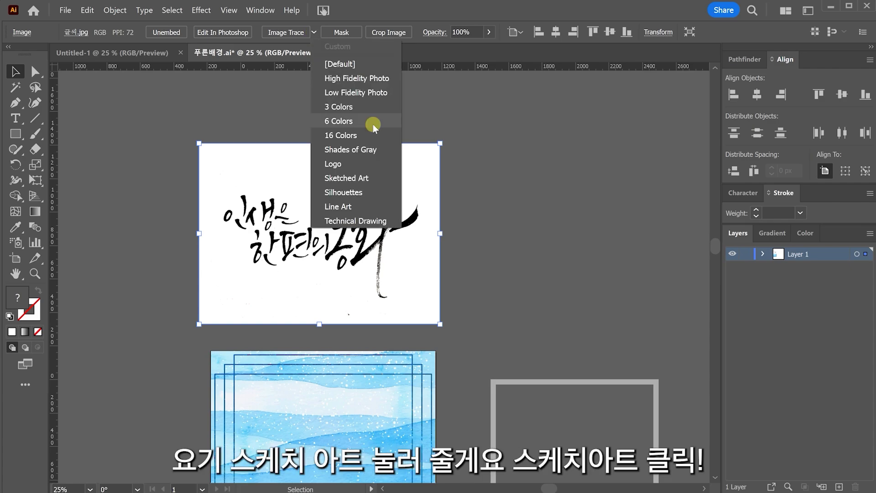
pyautogui.click(368, 179)
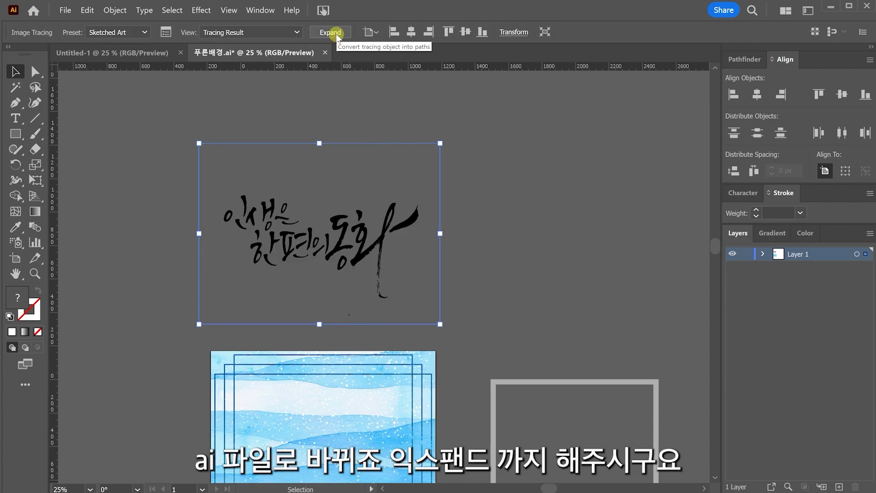
pyautogui.click(337, 35)
# Step: Move the traced lettering onto the middle of the blue background and scale it down proportionally to fit inside the line frames
pyautogui.moveTo(484, 308); pyautogui.dragTo(485, 172)
pyautogui.moveTo(424, 86); pyautogui.dragTo(418, 333)
pyautogui.moveTo(431, 402); pyautogui.dragTo(399, 391)
pyautogui.scroll(-2, 385, 306)
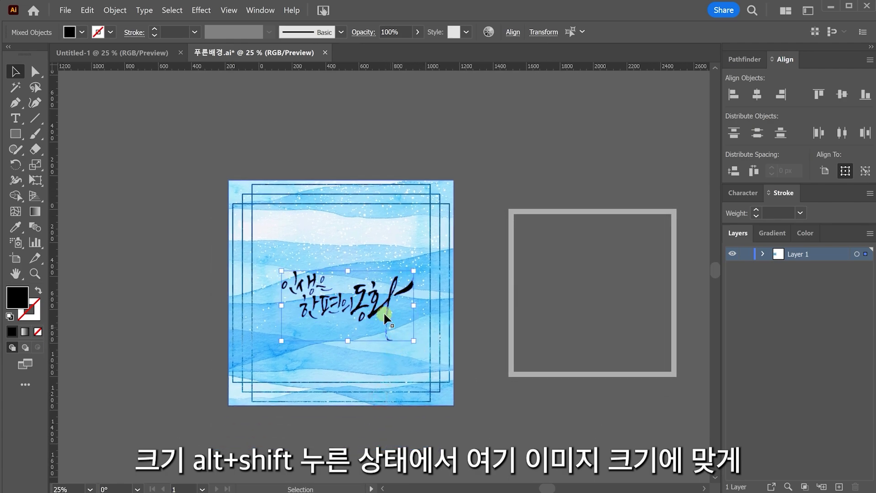
pyautogui.hotkey('ctrl', '=')
pyautogui.hotkey('ctrl', '=')
pyautogui.moveTo(398, 307); pyautogui.dragTo(395, 307)
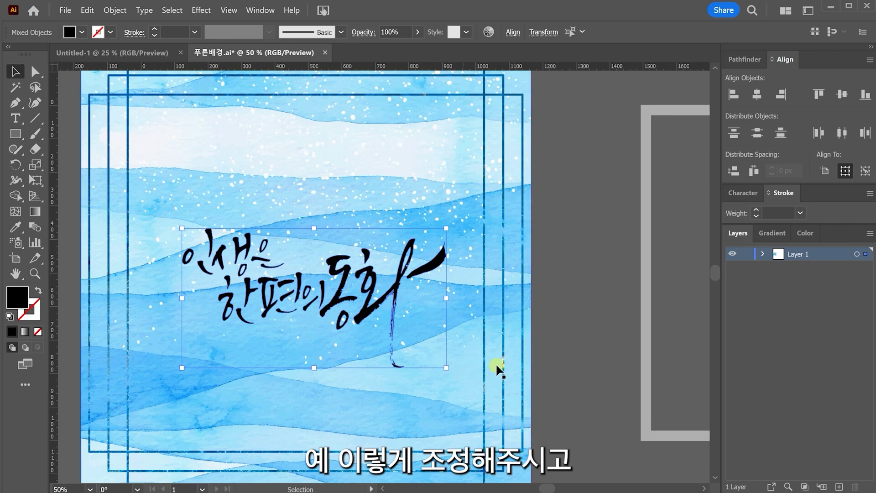
# Step: Set the opacity of the blue watercolor background image to 45%
pyautogui.hotkey('ctrl', '-')
pyautogui.click(513, 339)
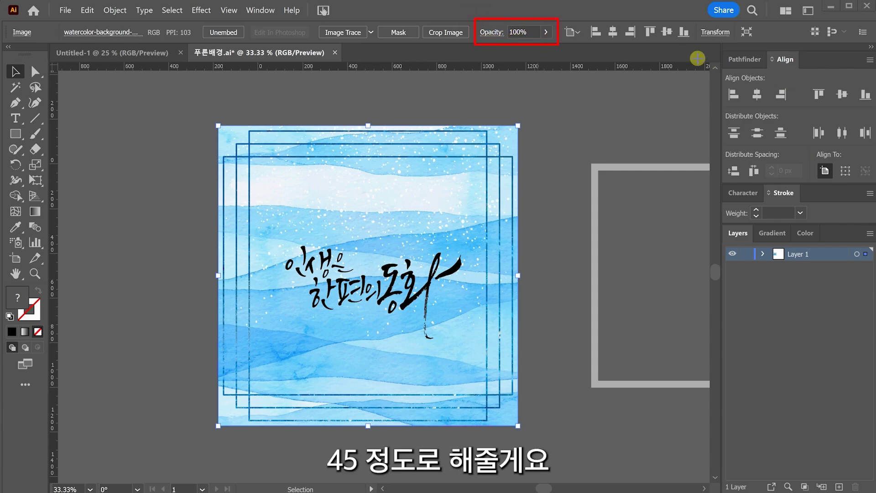
pyautogui.moveTo(545, 32); pyautogui.dragTo(518, 50)
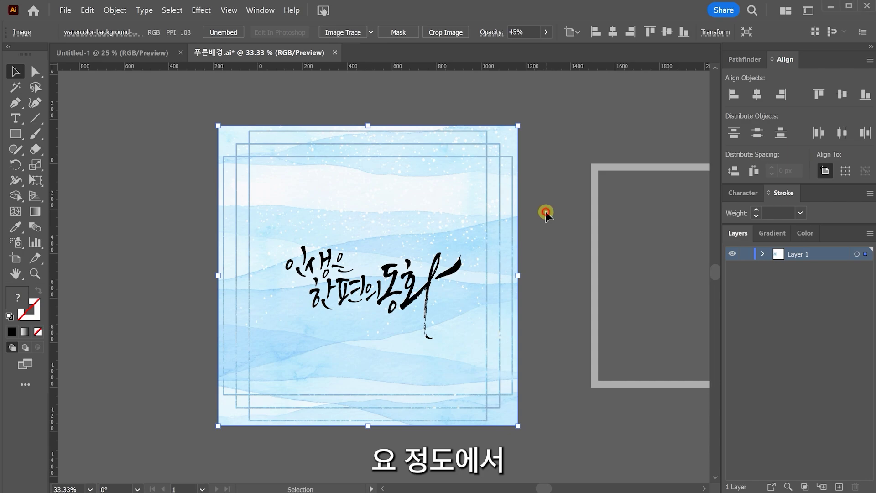
pyautogui.hotkey('shift', 'o')
pyautogui.hotkey('ctrl', '-')
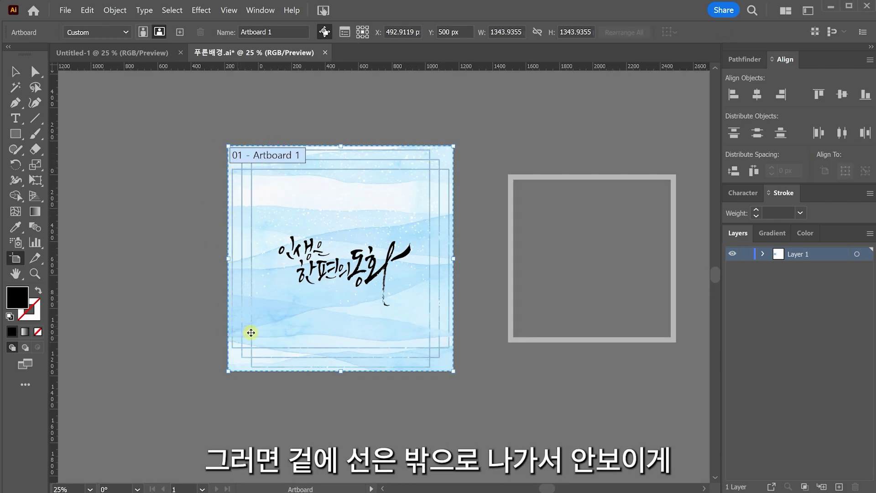
pyautogui.click(15, 72)
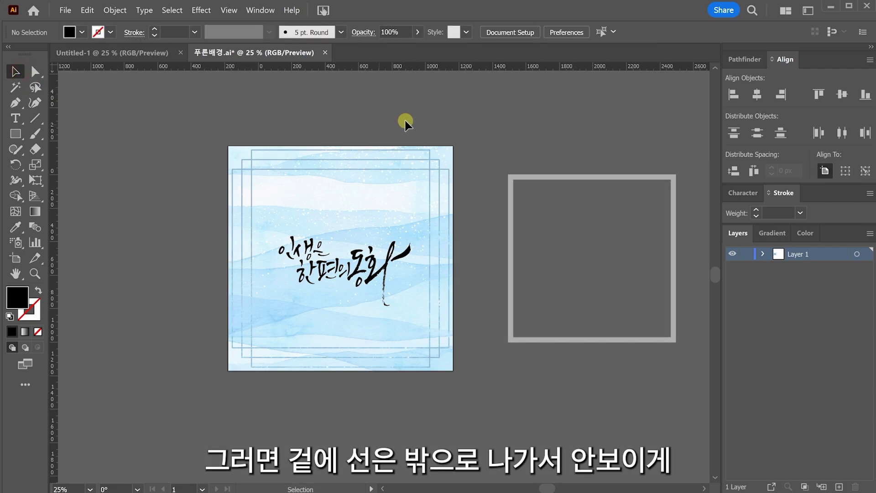
# Step: Enlarge the blue background image proportionally from its center until its line frames lie outside the artboard, and deselect it
pyautogui.click(403, 182)
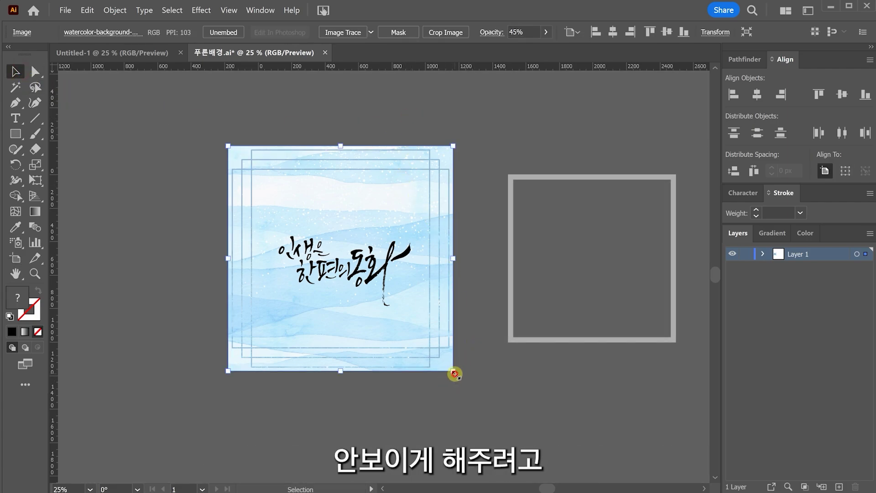
pyautogui.moveTo(454, 371); pyautogui.dragTo(494, 411)
pyautogui.click(502, 400)
pyautogui.click(469, 391)
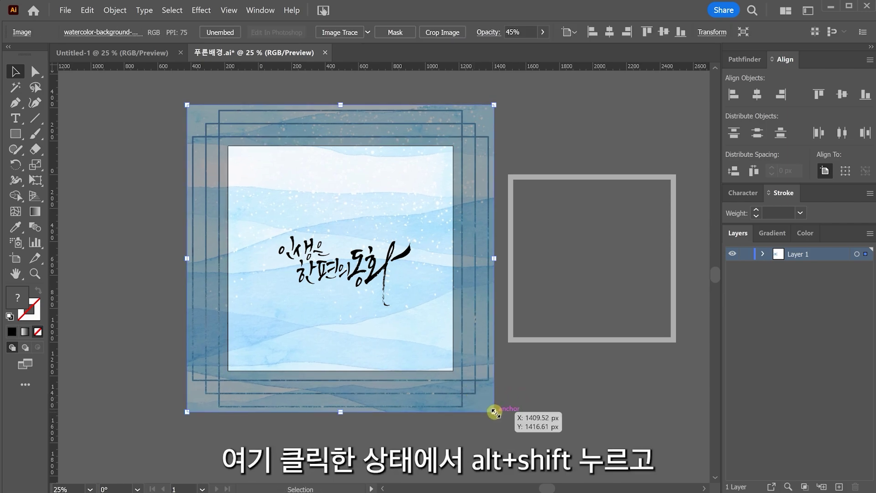
pyautogui.moveTo(491, 411)
pyautogui.mouseDown()
pyautogui.moveTo(546, 449)
pyautogui.moveTo(484, 424)
pyautogui.mouseUp()
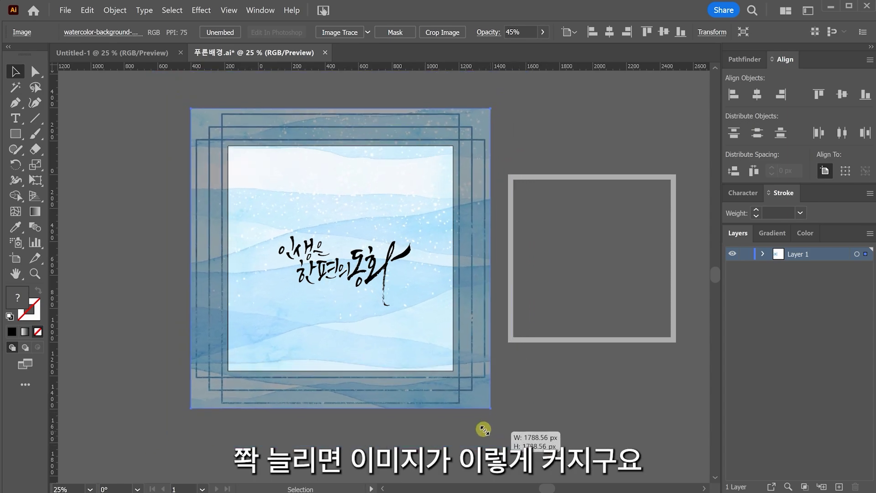
pyautogui.click(126, 244)
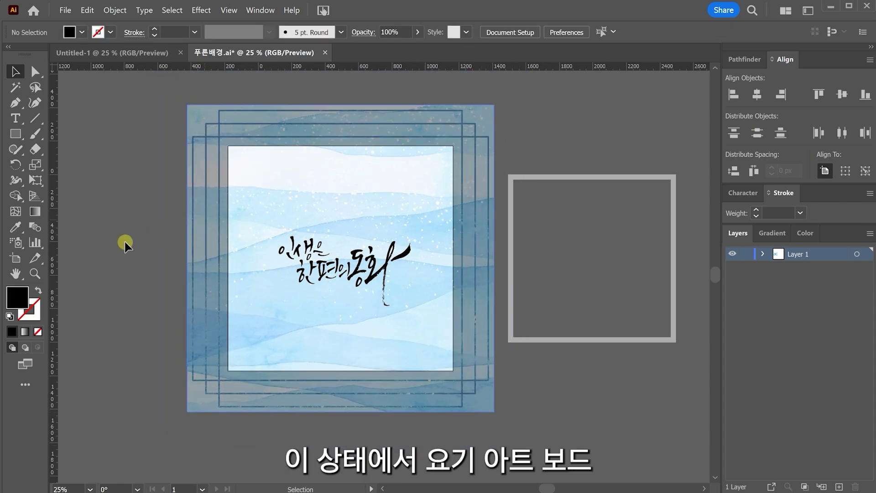
# Step: Draw a black-filled rectangle over the artwork that exactly matches the artboard's size and position
pyautogui.click(16, 257)
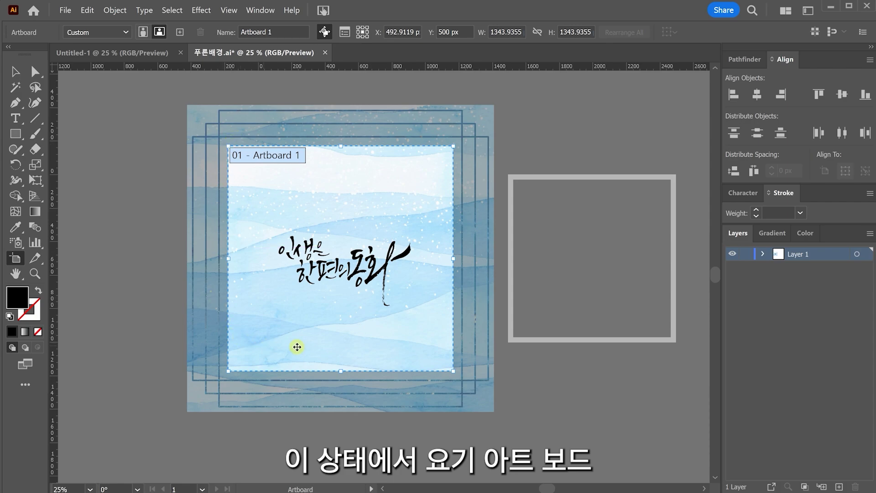
pyautogui.click(15, 72)
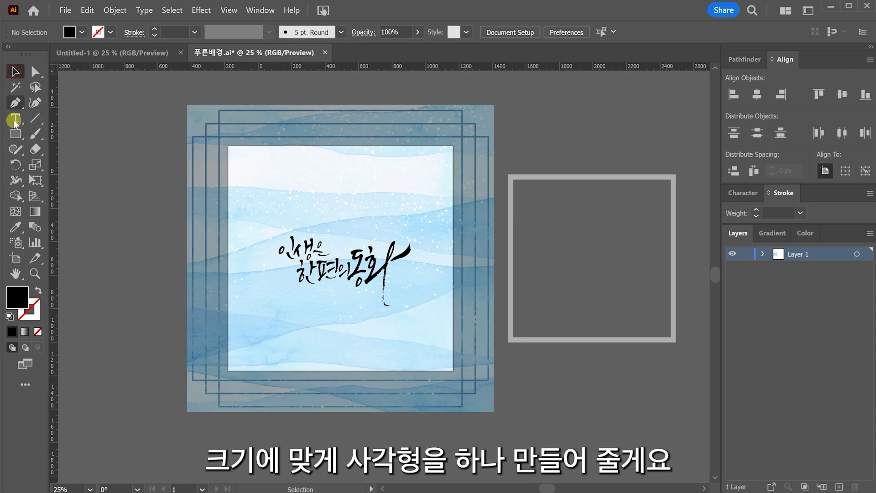
pyautogui.click(15, 134)
pyautogui.moveTo(228, 146); pyautogui.dragTo(430, 371)
pyautogui.press('v')
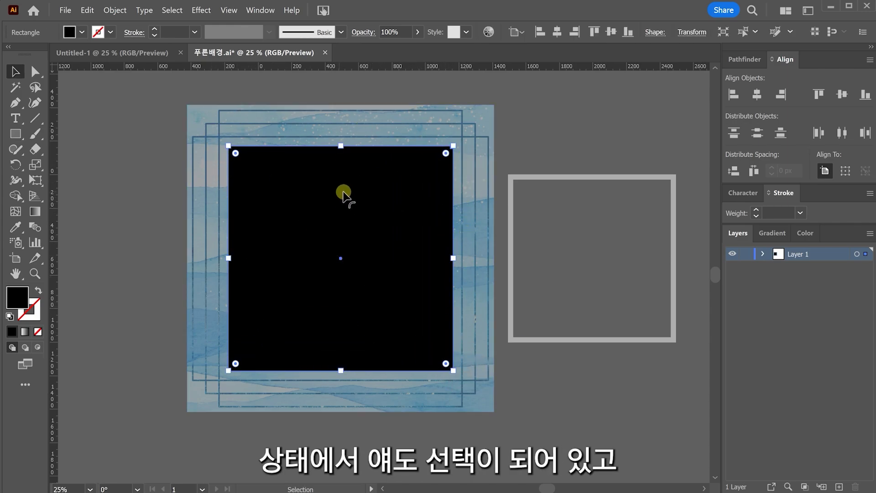
# Step: Clip the blue background image to the black rectangle with a clipping mask, and deselect the result
pyautogui.keyDown('shift'); pyautogui.click(484, 123); pyautogui.keyUp('shift')
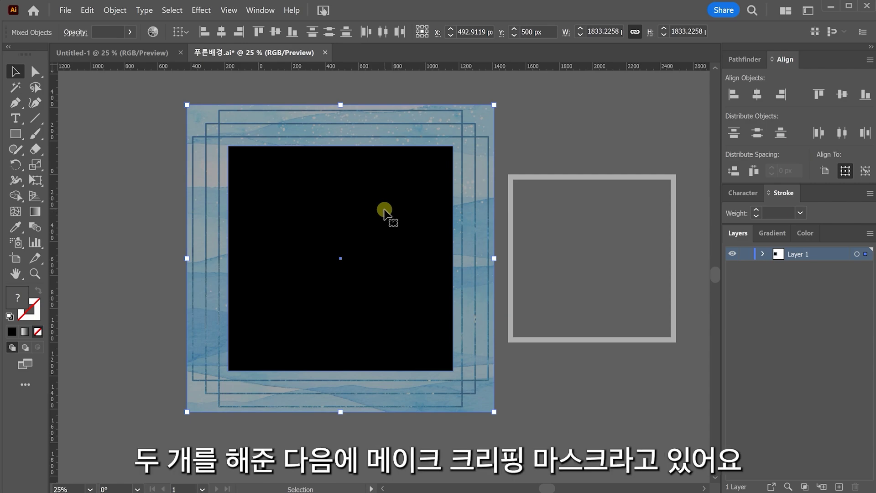
pyautogui.rightClick(385, 211)
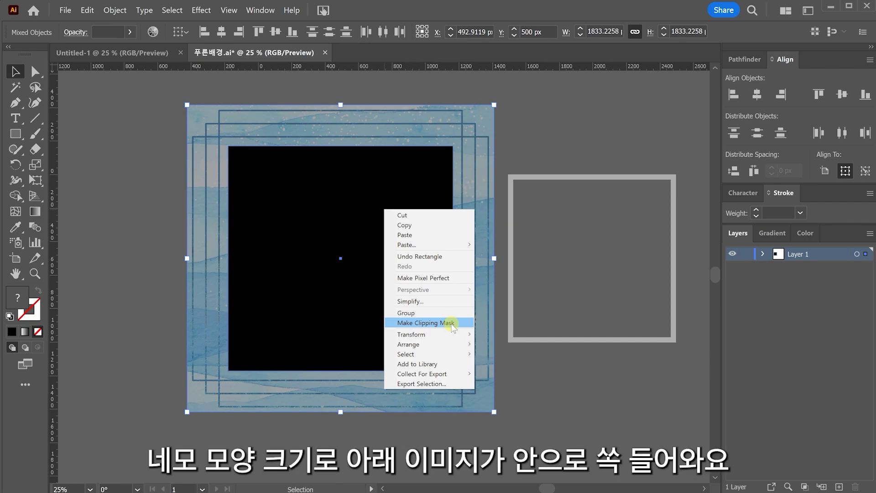
pyautogui.click(452, 323)
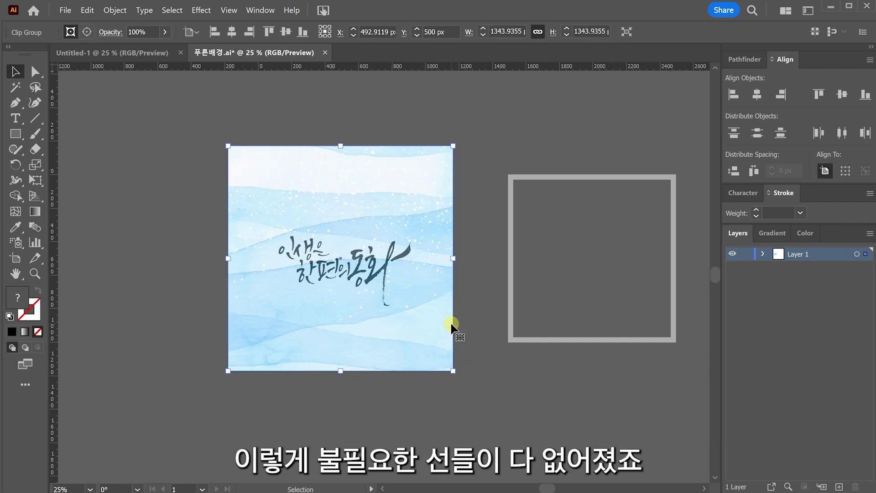
pyautogui.click(464, 340)
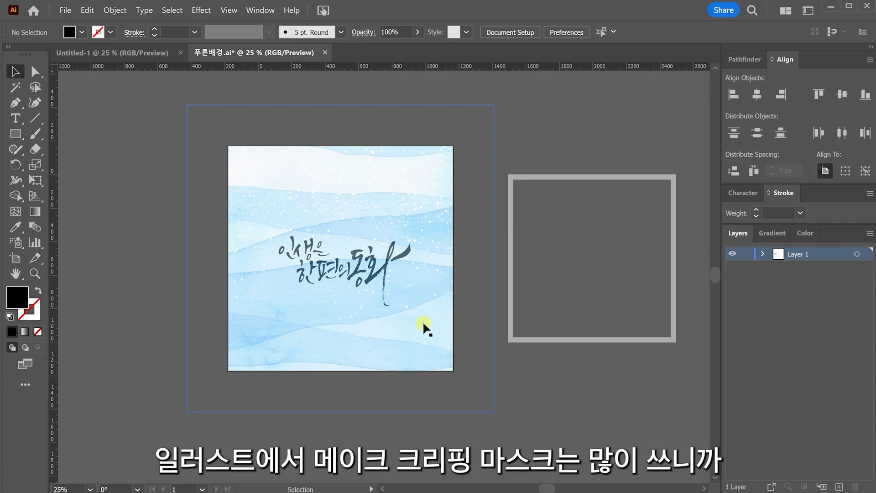
# Step: Put the clipped background behind the lettering and change the lettering's fill color to a medium gray
pyautogui.click(387, 270)
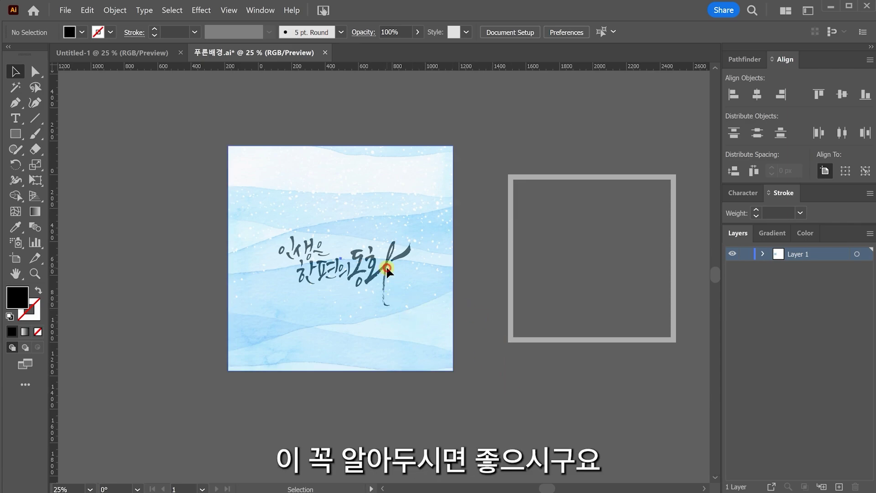
pyautogui.hotkey('ctrl', '=')
pyautogui.doubleClick(17, 296)
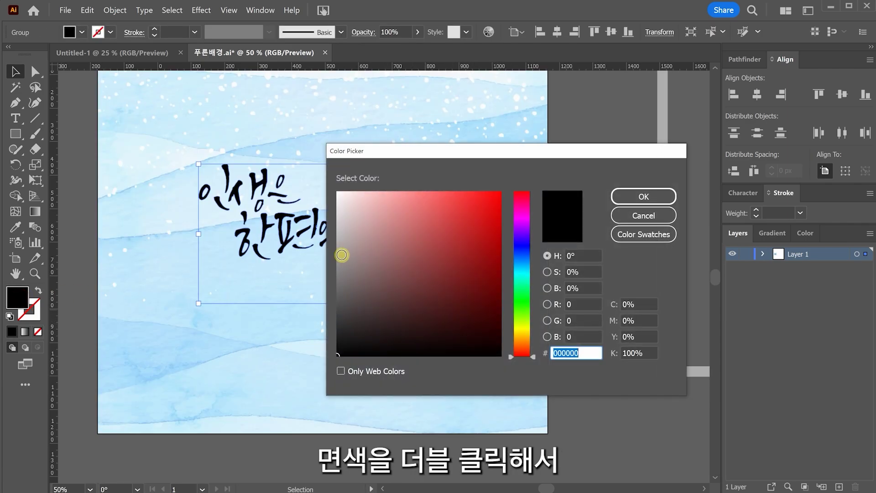
pyautogui.moveTo(341, 254)
pyautogui.mouseDown()
pyautogui.moveTo(344, 334)
pyautogui.moveTo(336, 316)
pyautogui.moveTo(341, 255)
pyautogui.moveTo(340, 277)
pyautogui.moveTo(353, 272)
pyautogui.mouseUp()
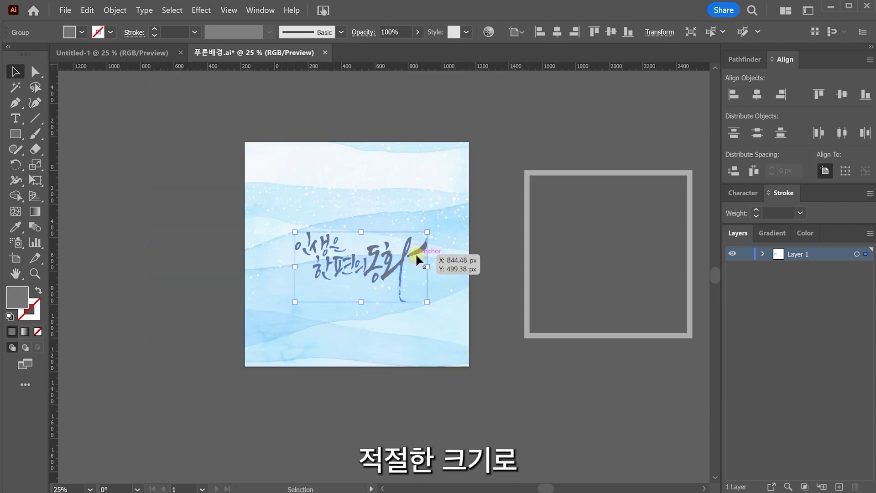
# Step: Enlarge the gray lettering slightly in proportion, center it on the blue background, and deselect it
pyautogui.scroll(1, 428, 318)
pyautogui.moveTo(427, 296); pyautogui.dragTo(440, 308)
pyautogui.moveTo(434, 229); pyautogui.dragTo(435, 220)
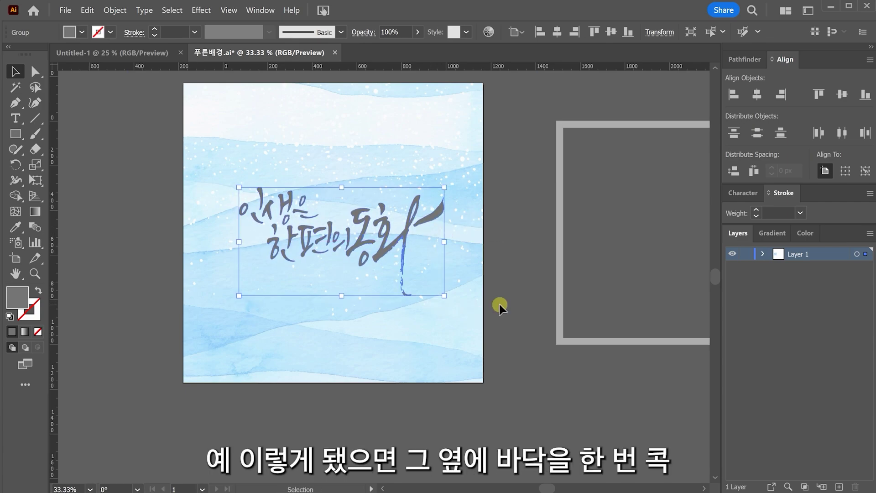
pyautogui.click(521, 313)
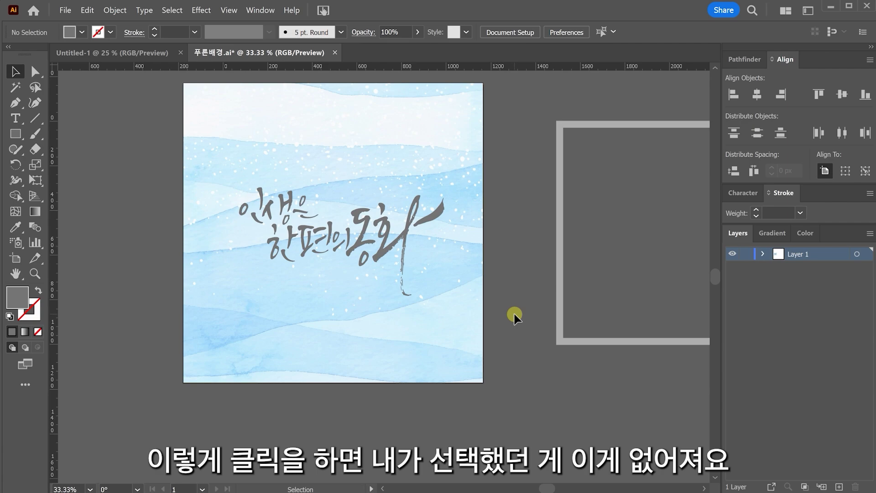
# Step: Lower the lettering's opacity to about 90% and deselect it
pyautogui.click(401, 241)
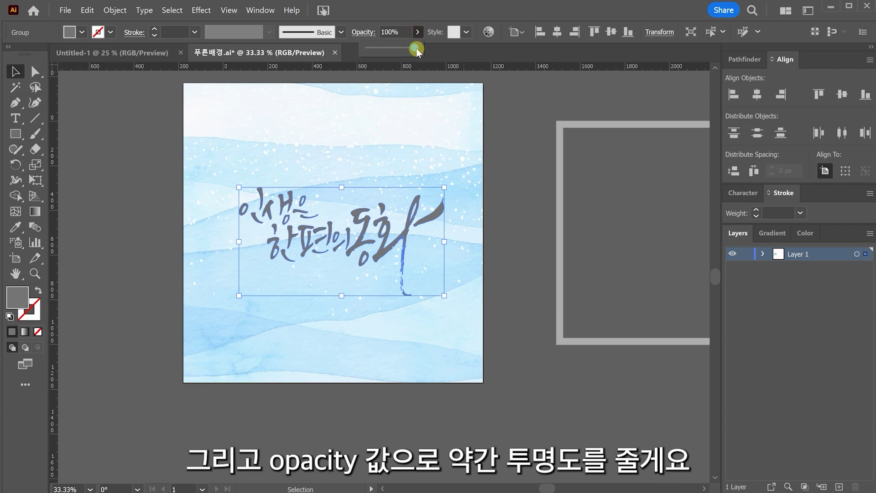
pyautogui.moveTo(416, 48); pyautogui.dragTo(398, 48)
pyautogui.hotkey('ctrl', '-')
pyautogui.click(552, 333)
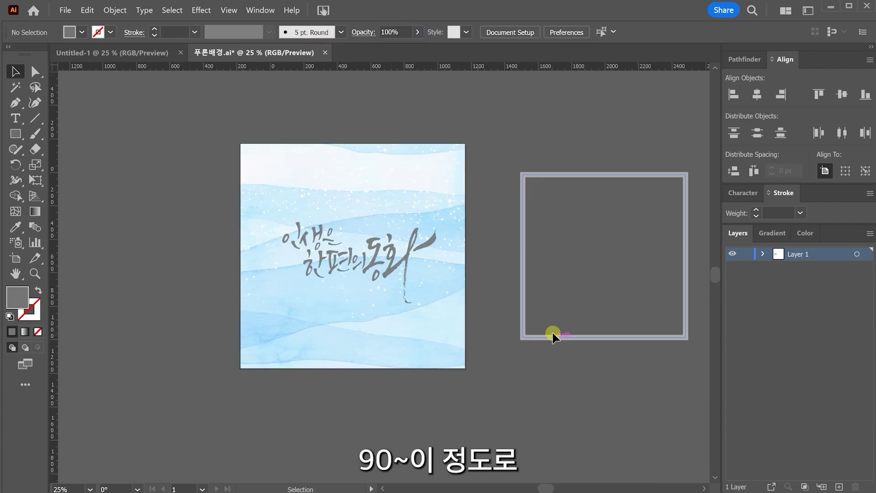
# Step: Save the document as 20230405_인생 in Adobe Illustrator (*.AI) format with Illustrator 2020 compatibility, and clear the selection
pyautogui.click(553, 337)
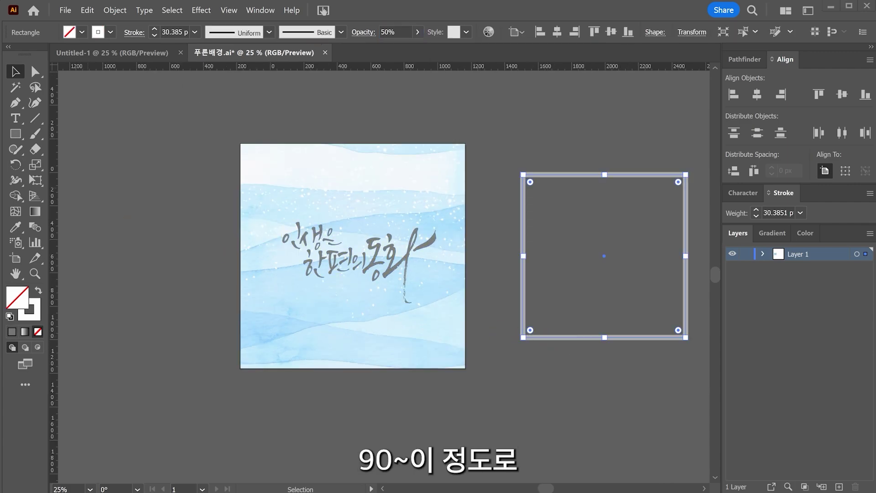
pyautogui.click(65, 10)
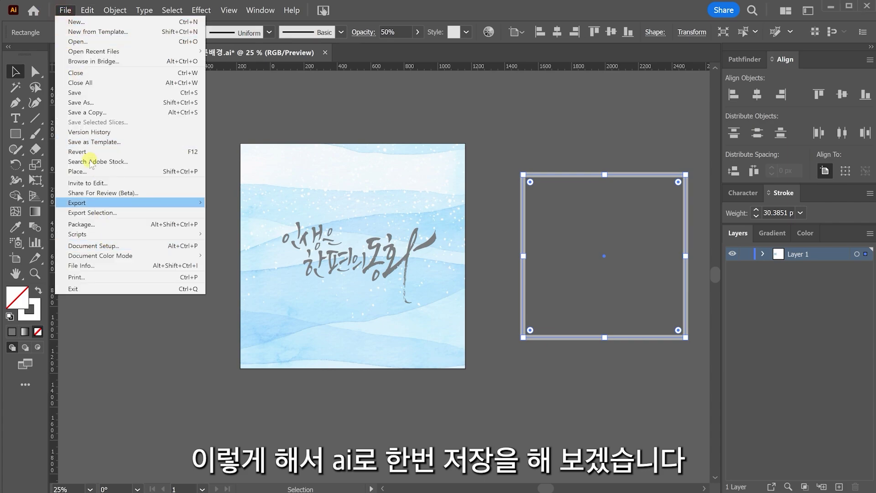
pyautogui.click(96, 103)
pyautogui.write('20230405_인생')
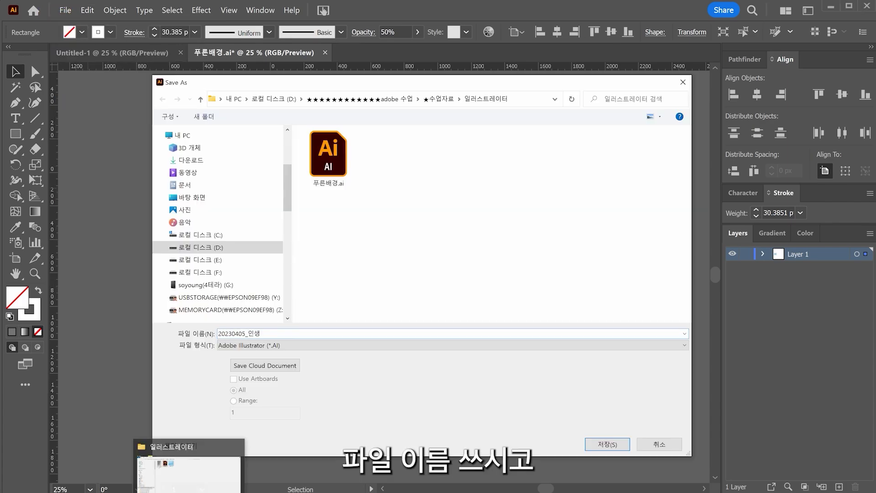
pyautogui.click(603, 444)
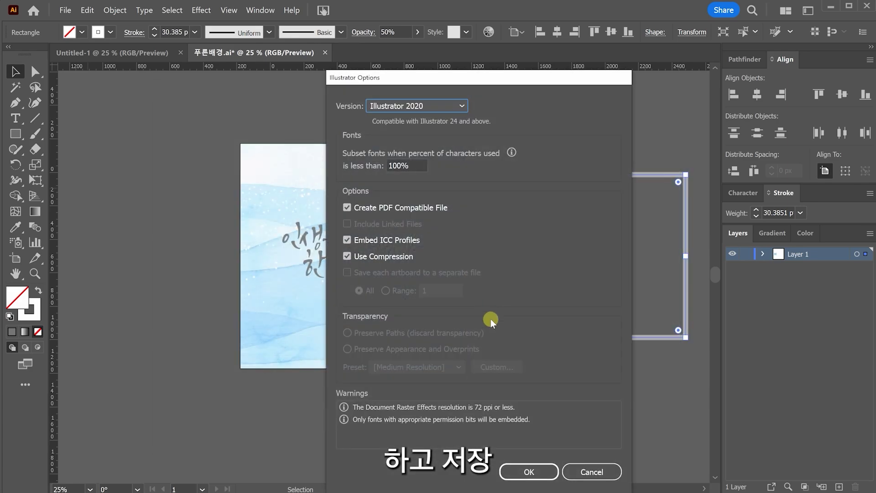
pyautogui.click(526, 470)
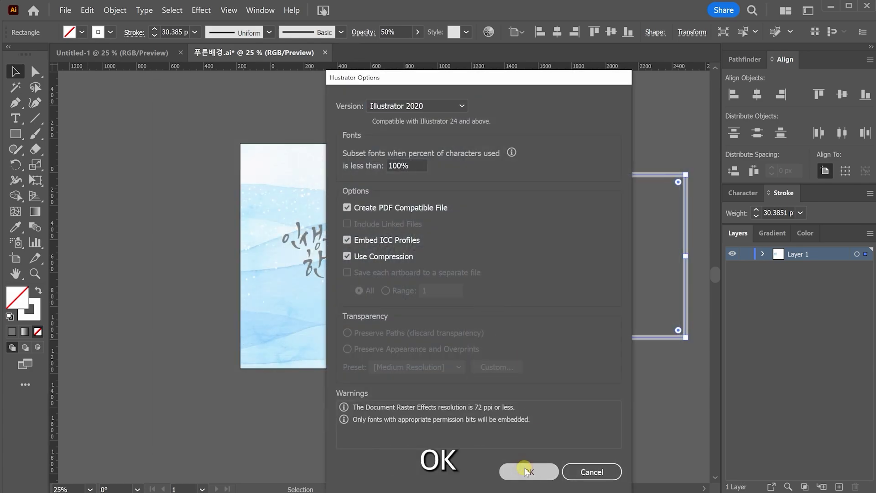
pyautogui.click(483, 377)
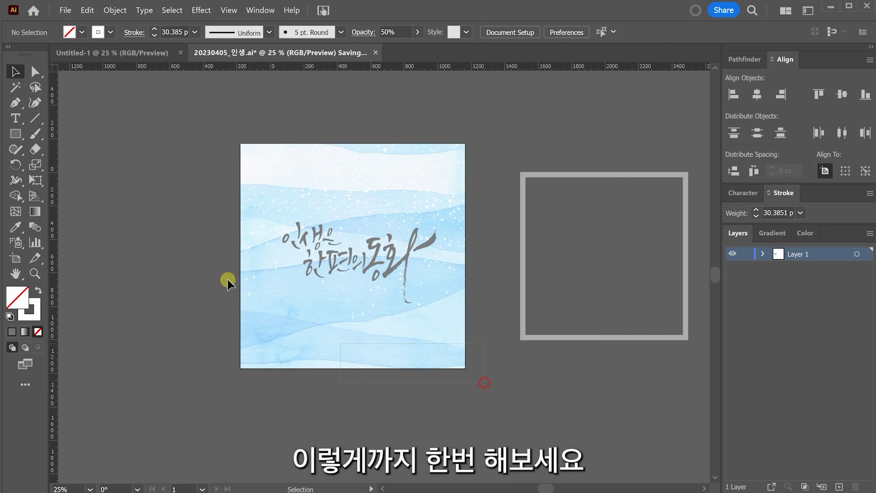
pyautogui.scroll(1, 229, 280)
pyautogui.click(293, 224)
pyautogui.click(480, 83)
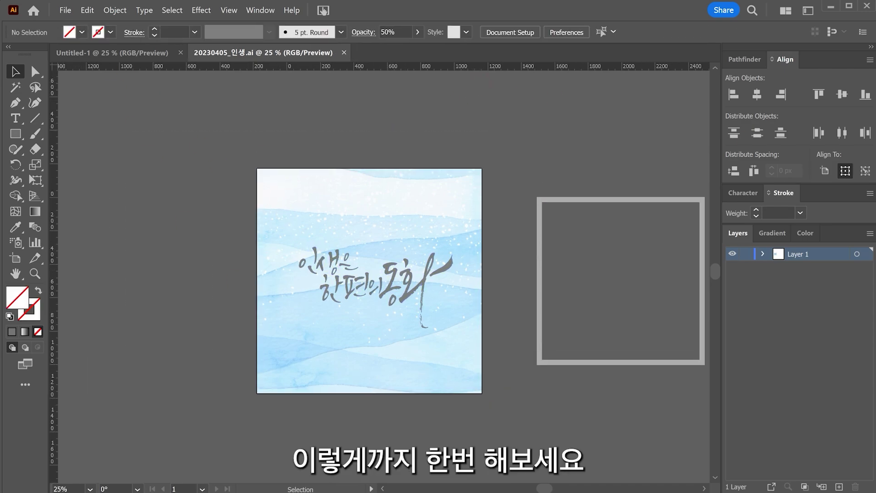